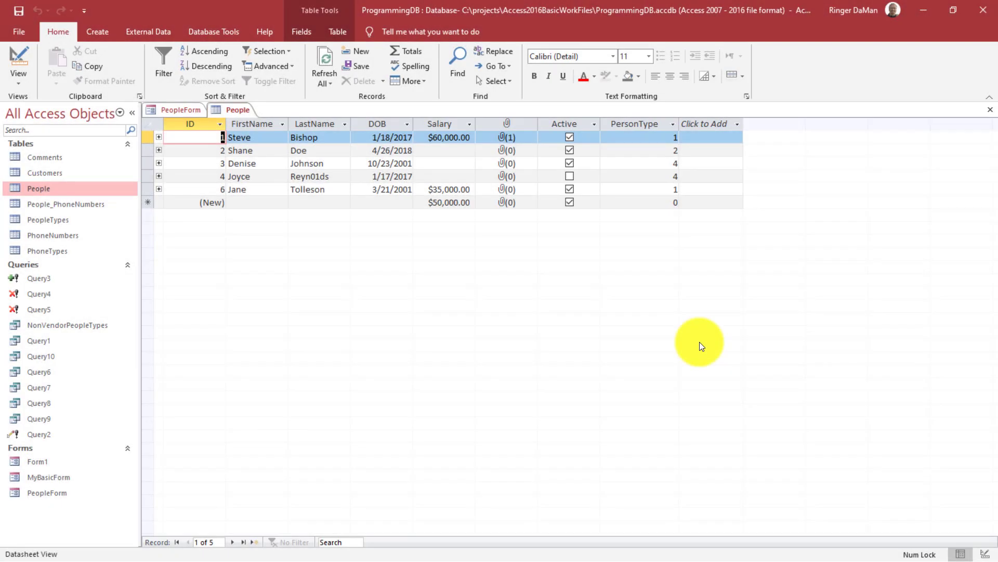
Open the People table in Design View and confirm Picture's data type is Attachment
{"action": "left_click", "coordinate": [507, 125]}
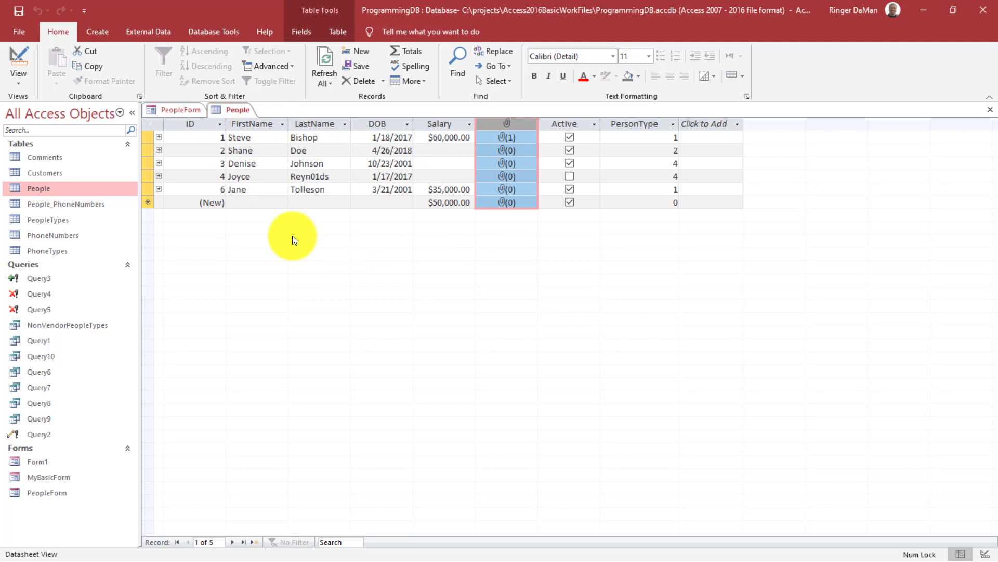
{"action": "right_click", "coordinate": [234, 110]}
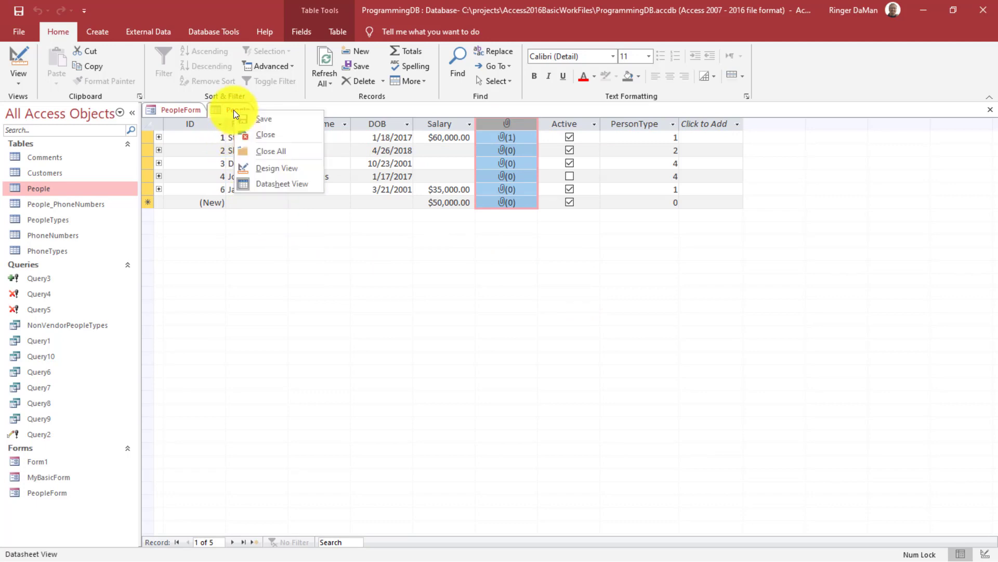
{"action": "left_click", "coordinate": [258, 169]}
{"action": "left_click", "coordinate": [478, 335]}
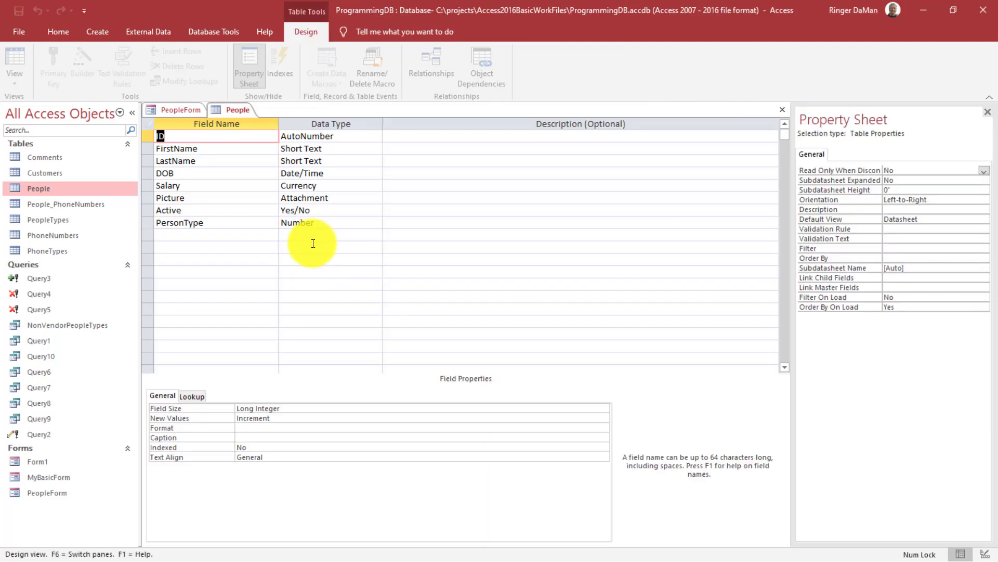
{"action": "left_click", "coordinate": [150, 197]}
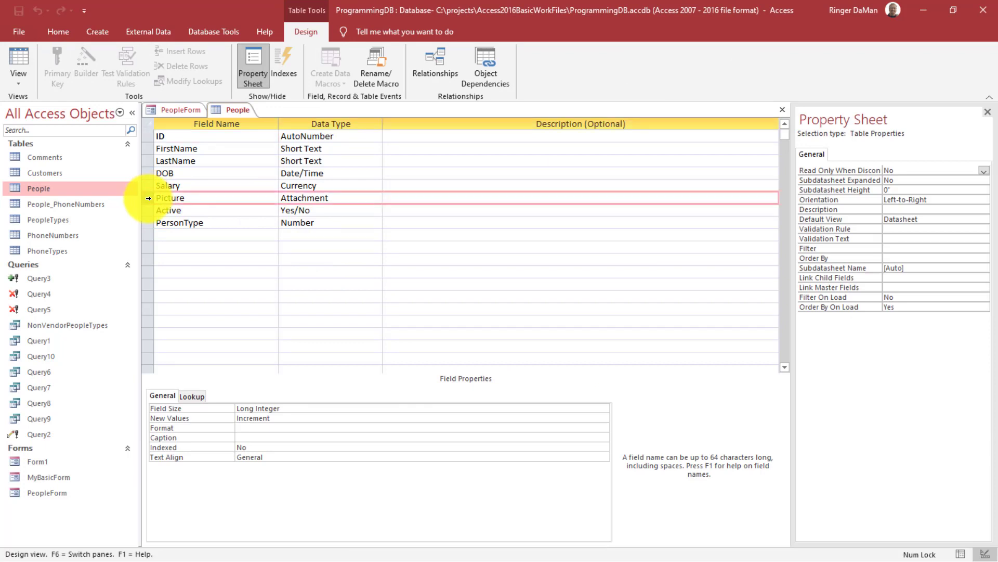
{"action": "left_click", "coordinate": [353, 200]}
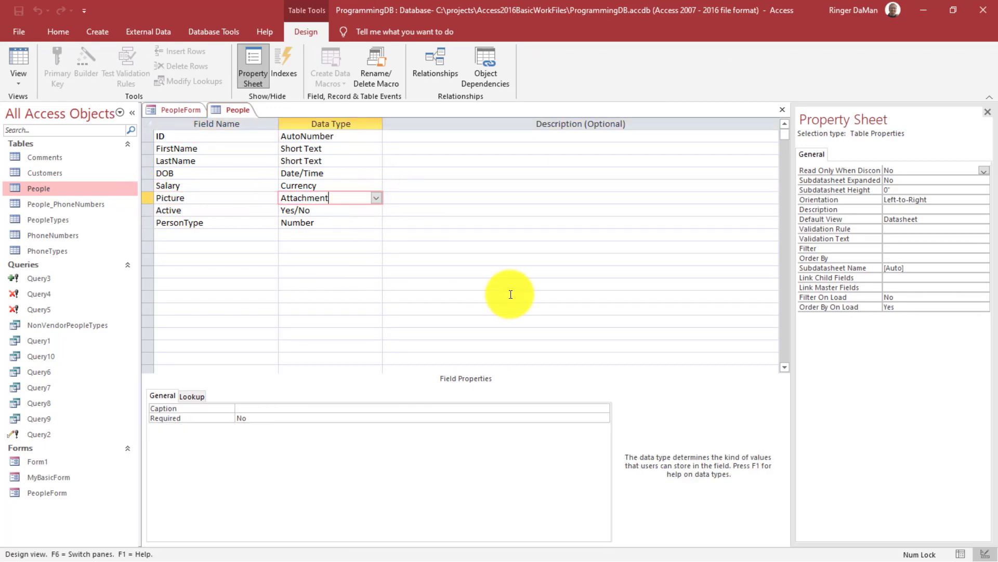
Back in Datasheet View, open the first record's attachments, showing its single PNG file
{"action": "right_click", "coordinate": [238, 108]}
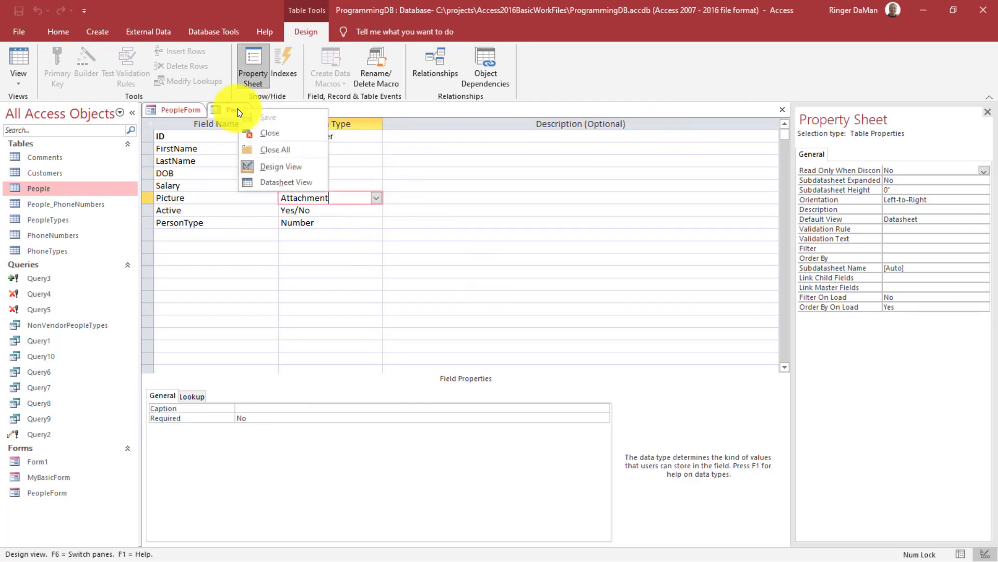
{"action": "left_click", "coordinate": [271, 183]}
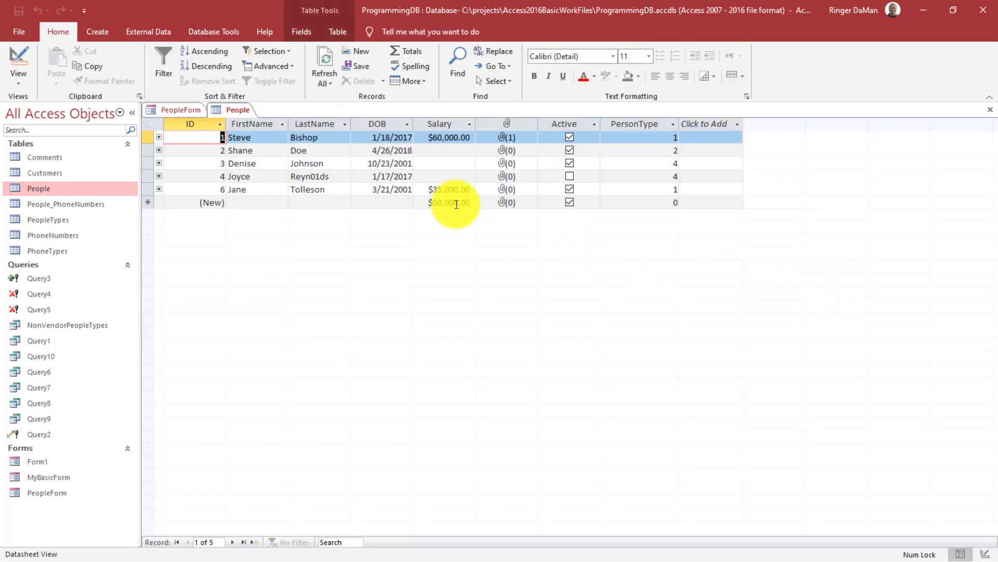
{"action": "double_click", "coordinate": [508, 138]}
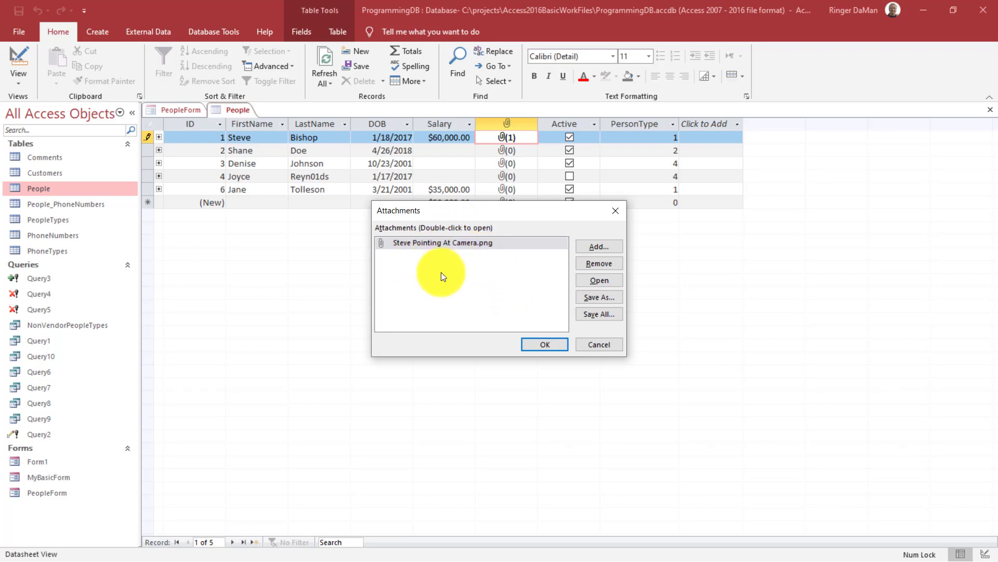
Close the attachment list, switch to PeopleForm's Design ribbon and expand the Controls gallery
{"action": "left_click", "coordinate": [606, 350]}
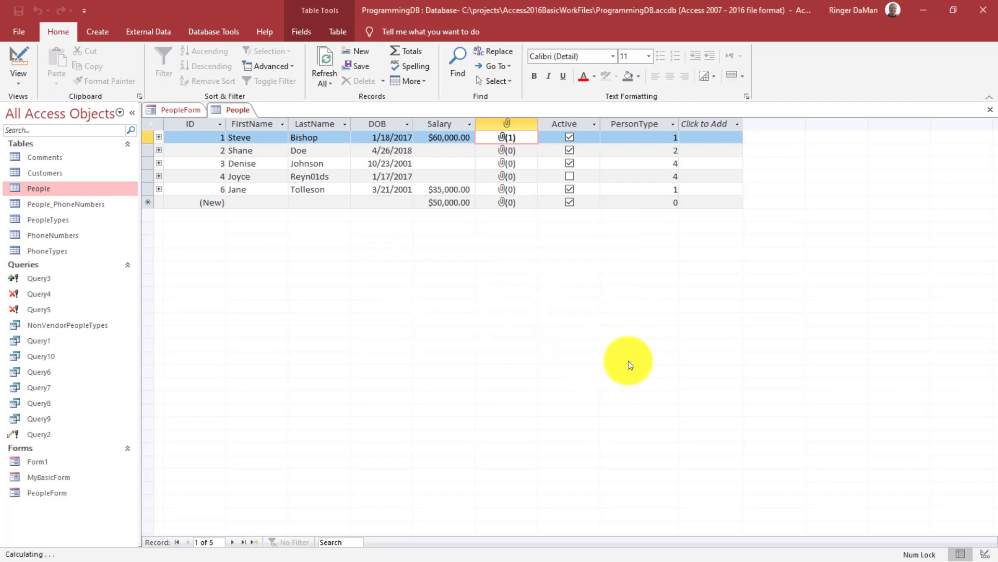
{"action": "left_click", "coordinate": [186, 112]}
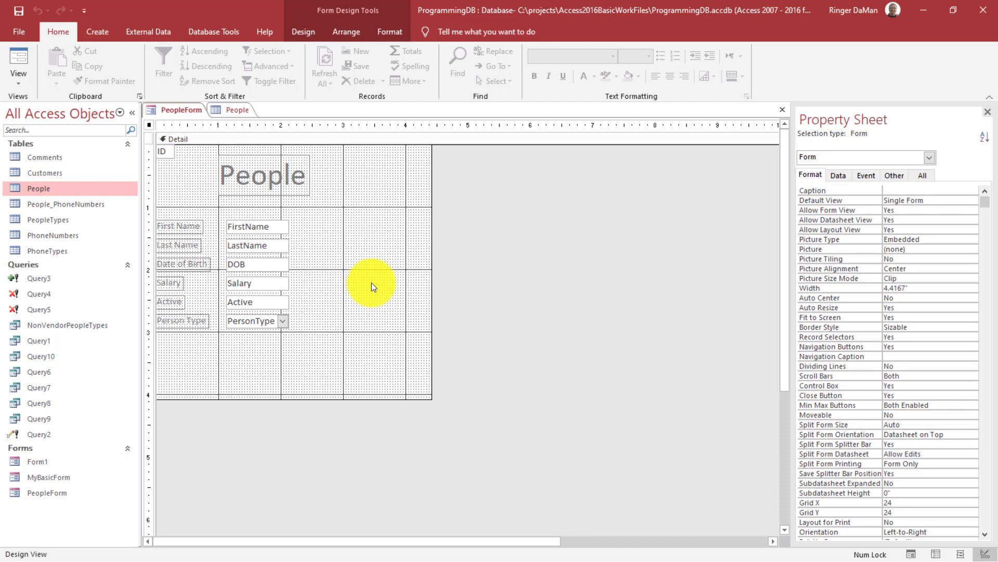
{"action": "left_click", "coordinate": [300, 32]}
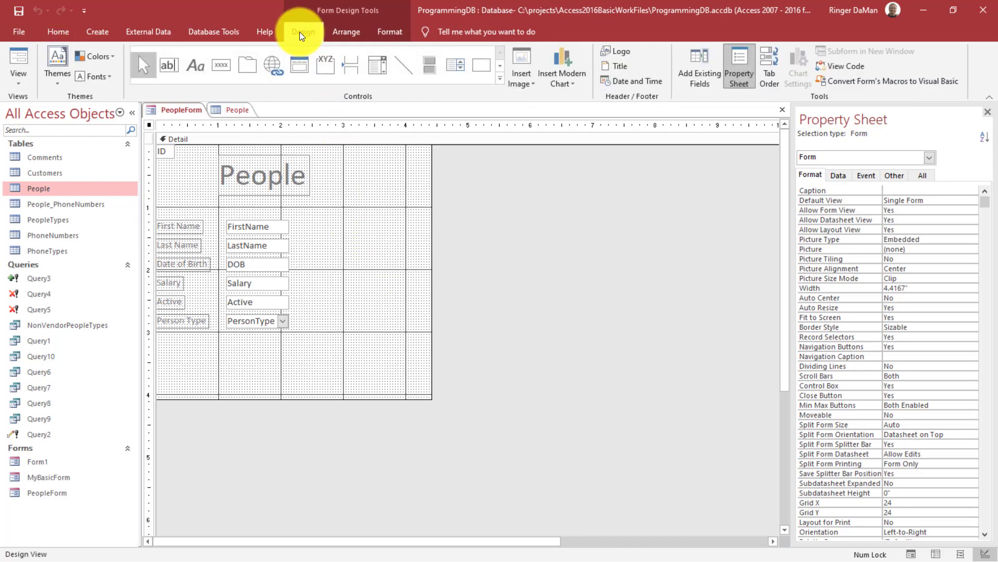
{"action": "left_click", "coordinate": [503, 68]}
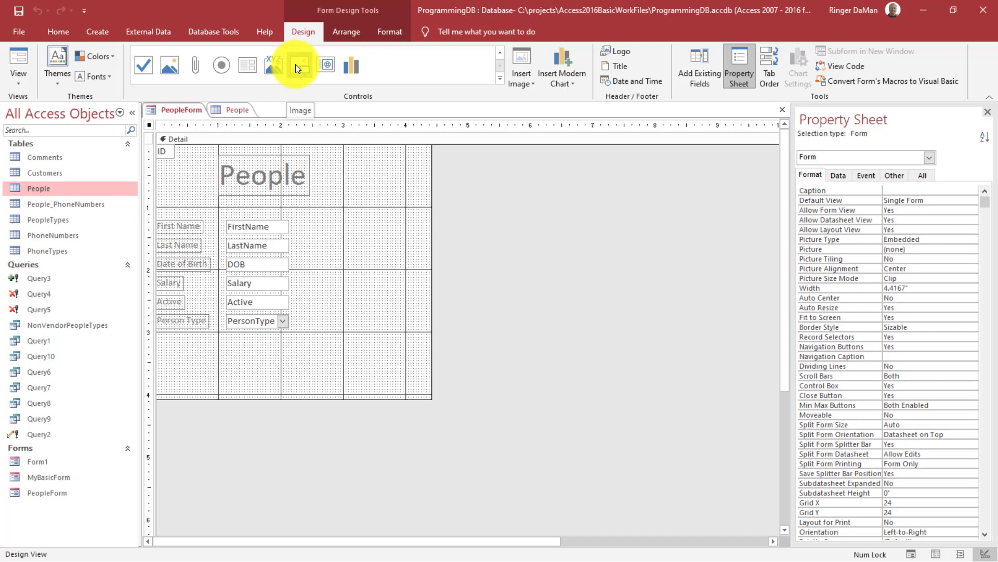
Place an Attachment control on PeopleForm, delete its Attachment15 label, and move it beside the People title
{"action": "left_click", "coordinate": [196, 69]}
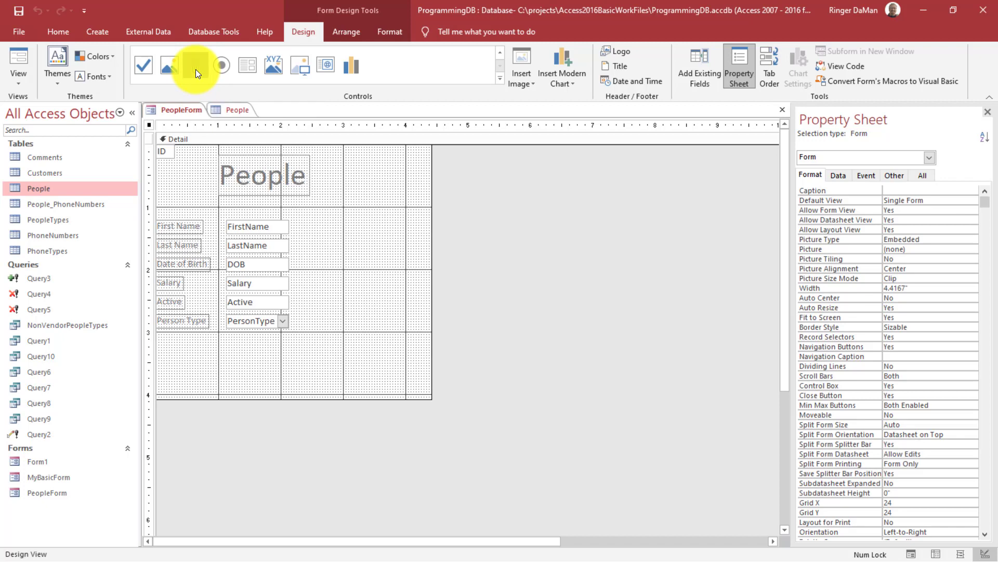
{"action": "left_click", "coordinate": [367, 230]}
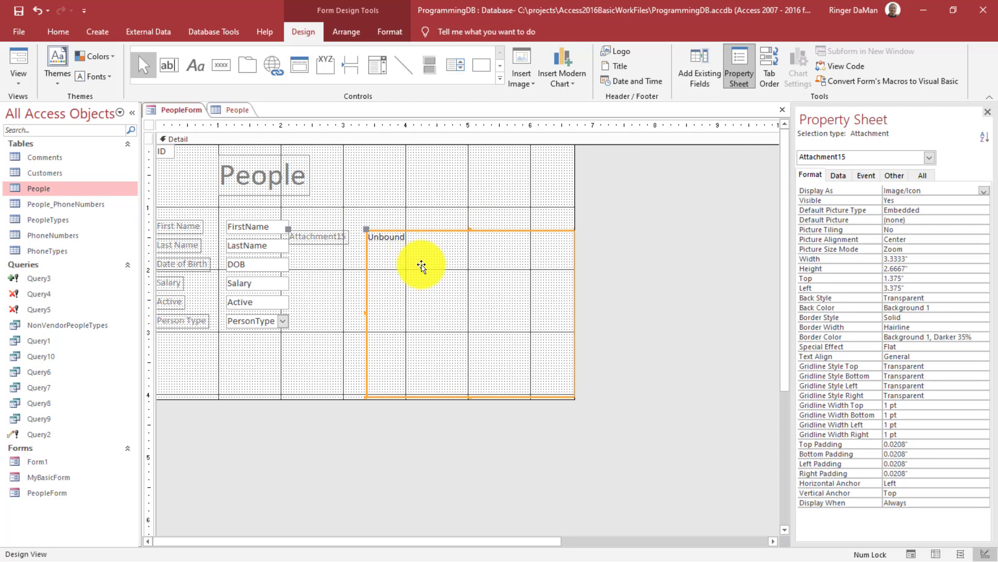
{"action": "left_click", "coordinate": [319, 238]}
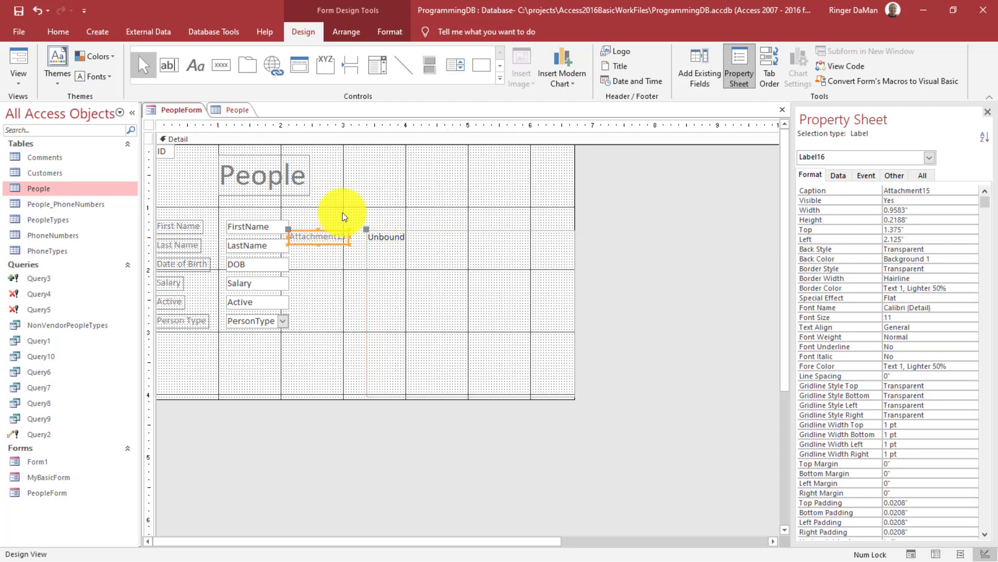
{"action": "left_click", "coordinate": [393, 221]}
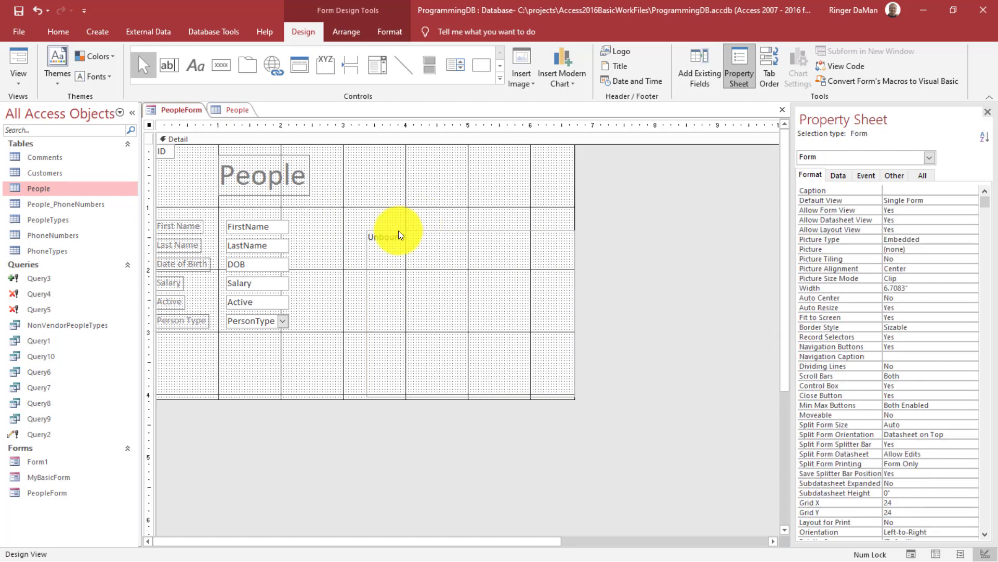
{"action": "left_click", "coordinate": [406, 238]}
{"action": "left_click_drag", "start_coordinate": [421, 235], "coordinate": [392, 185]}
{"action": "left_click", "coordinate": [313, 373]}
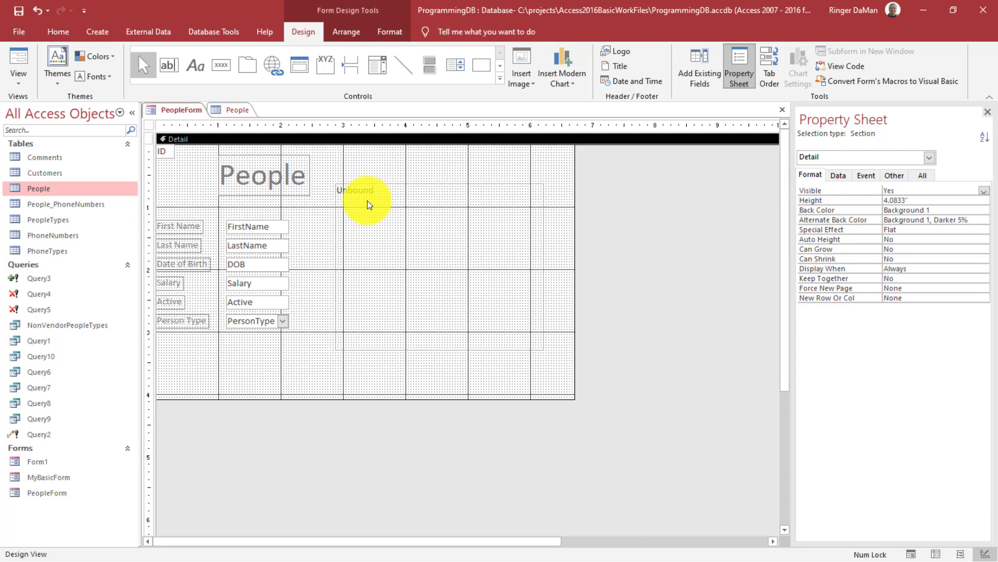
Set the attachment control's Control Source to Picture and switch to Form View
{"action": "left_click", "coordinate": [368, 246]}
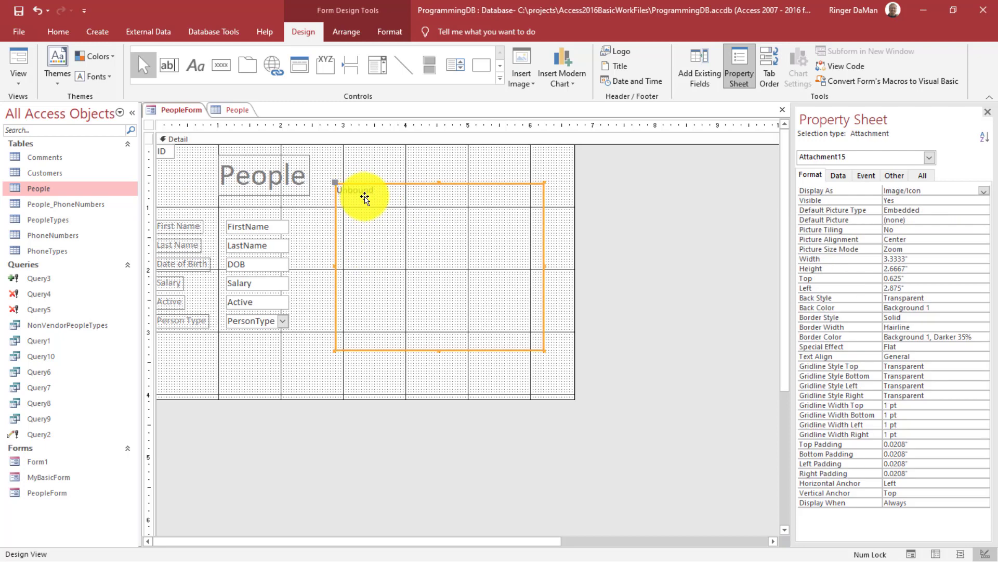
{"action": "left_click", "coordinate": [838, 177]}
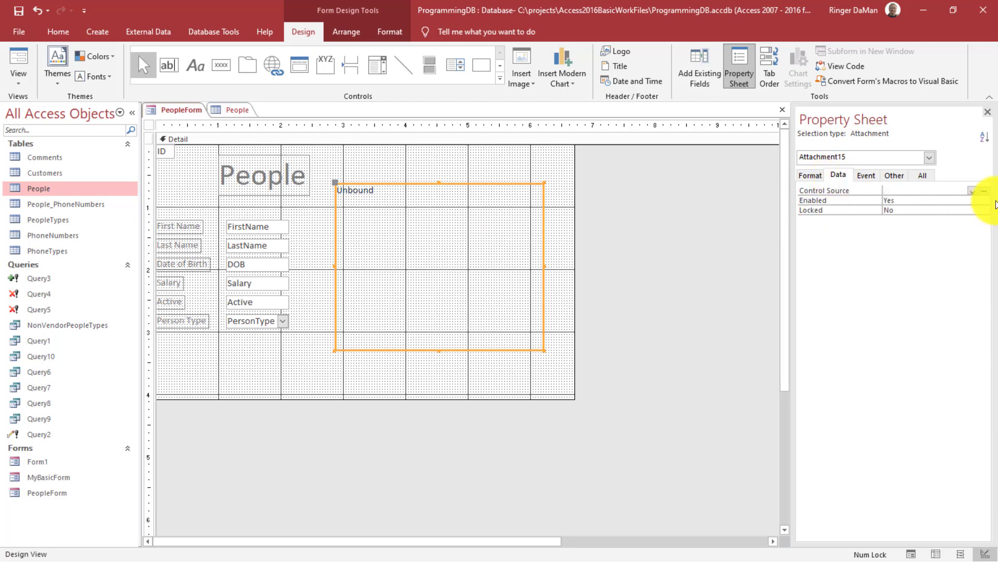
{"action": "left_click", "coordinate": [973, 191]}
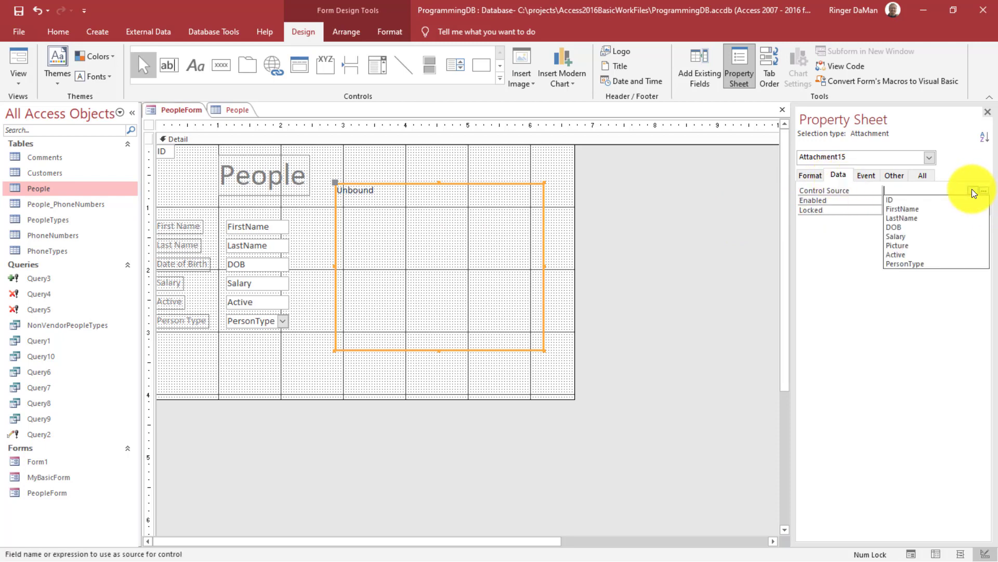
{"action": "left_click", "coordinate": [902, 246]}
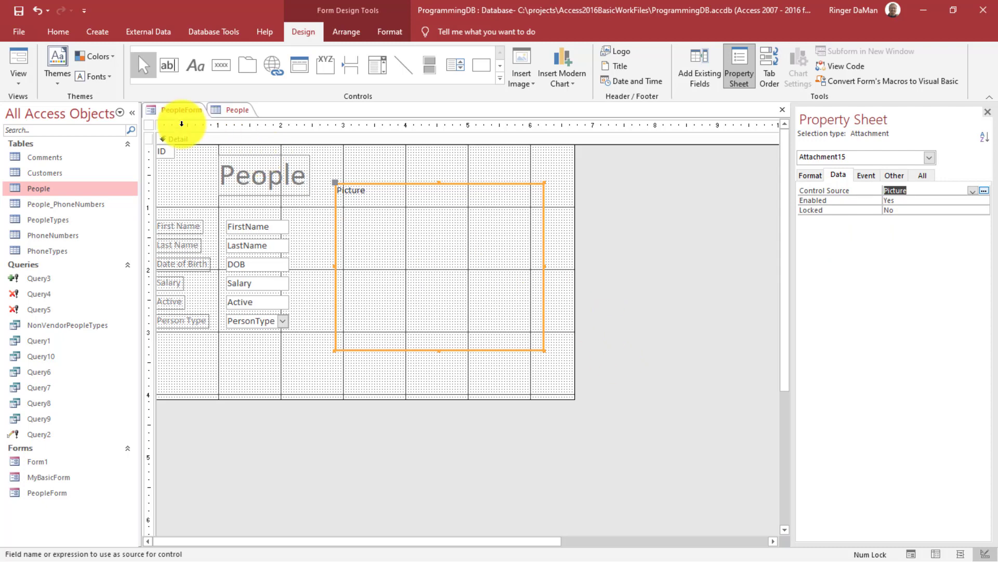
{"action": "left_click", "coordinate": [15, 68]}
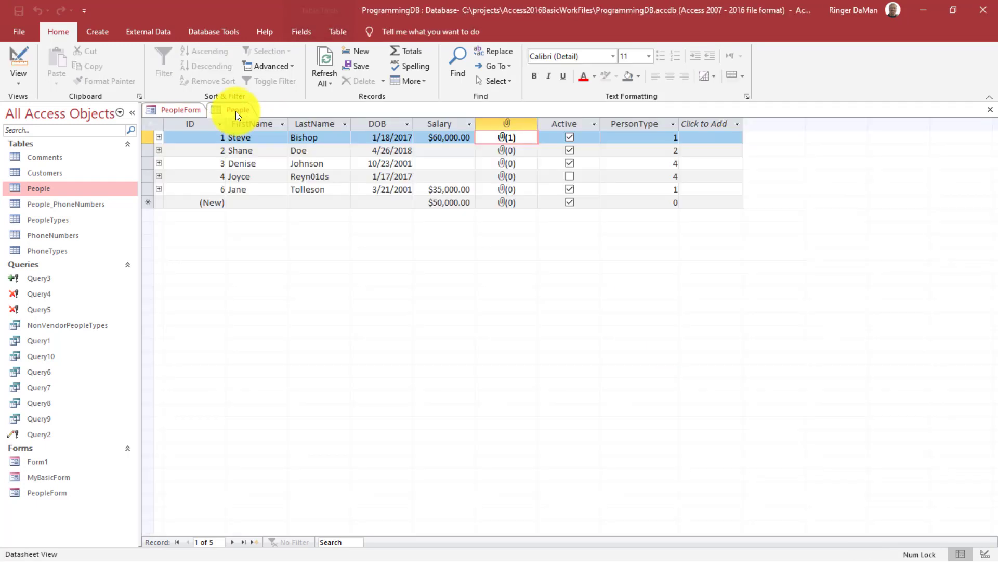
Add the It Depends JPG from Pictures to the first person's attachments, making 2 in total
{"action": "double_click", "coordinate": [502, 138]}
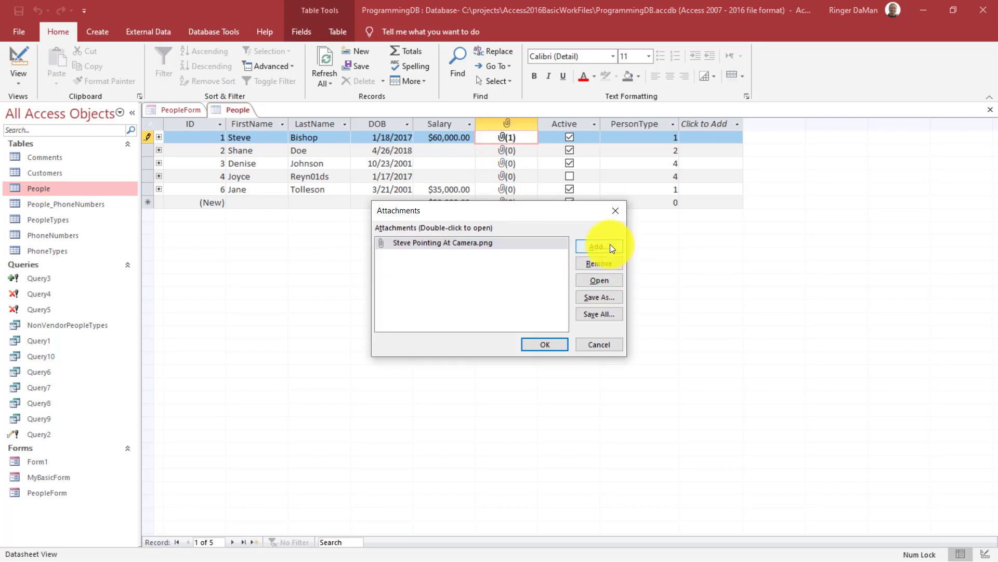
{"action": "left_click", "coordinate": [599, 246]}
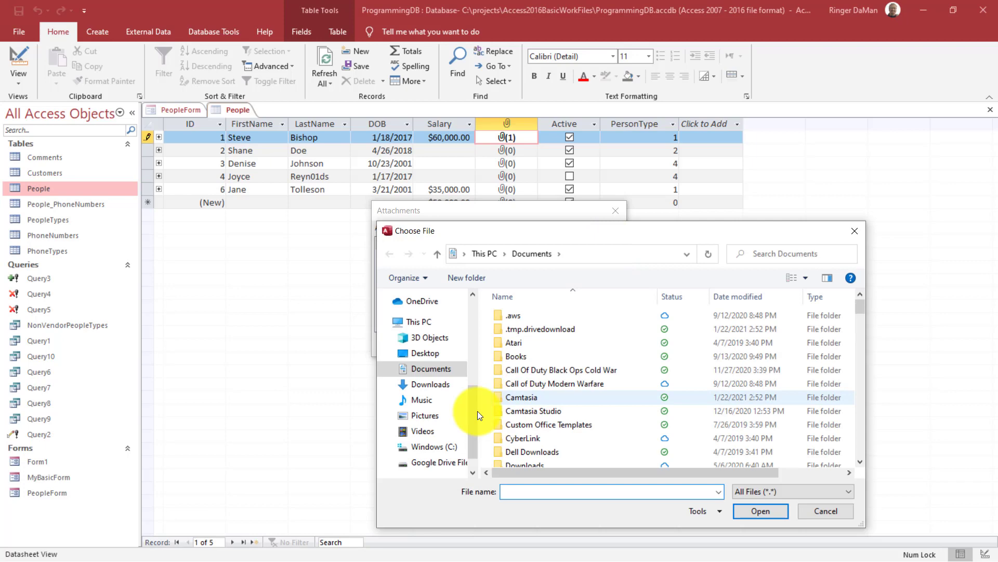
{"action": "left_click", "coordinate": [425, 415]}
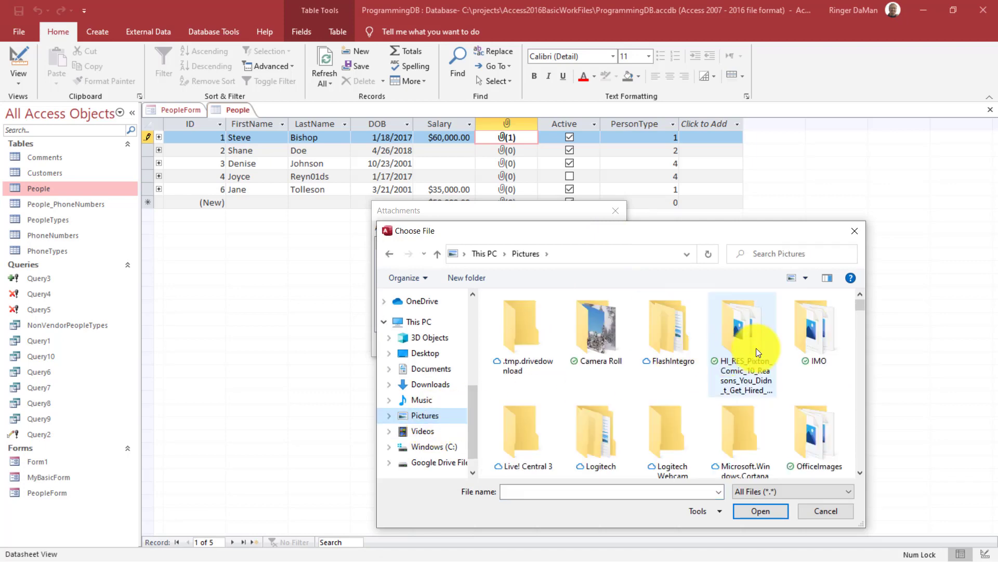
{"action": "scroll", "coordinate": [818, 332], "scroll_direction": "down", "scroll_amount": 5}
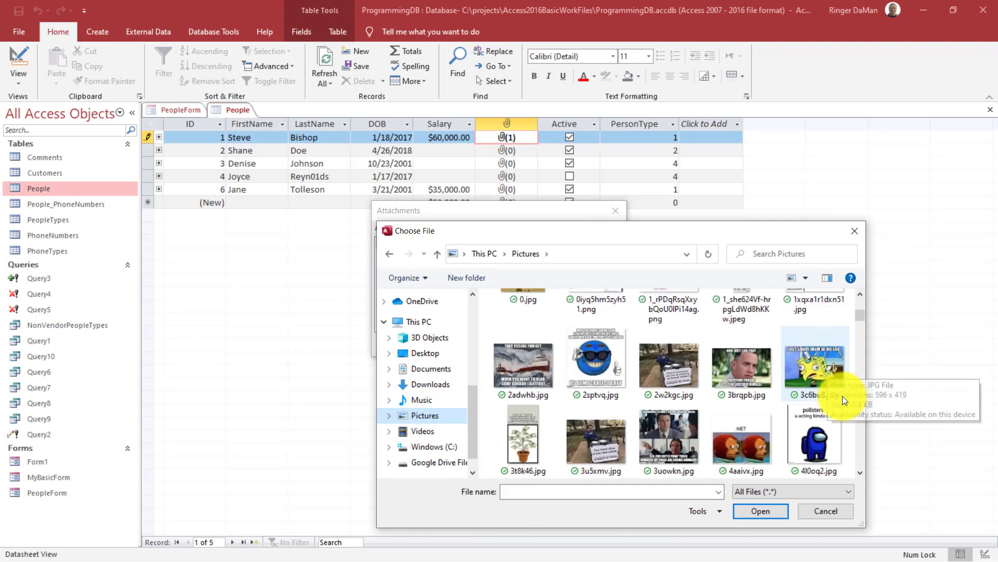
{"action": "scroll", "coordinate": [839, 400], "scroll_direction": "down", "scroll_amount": 2}
{"action": "scroll", "coordinate": [841, 399], "scroll_direction": "up", "scroll_amount": 5}
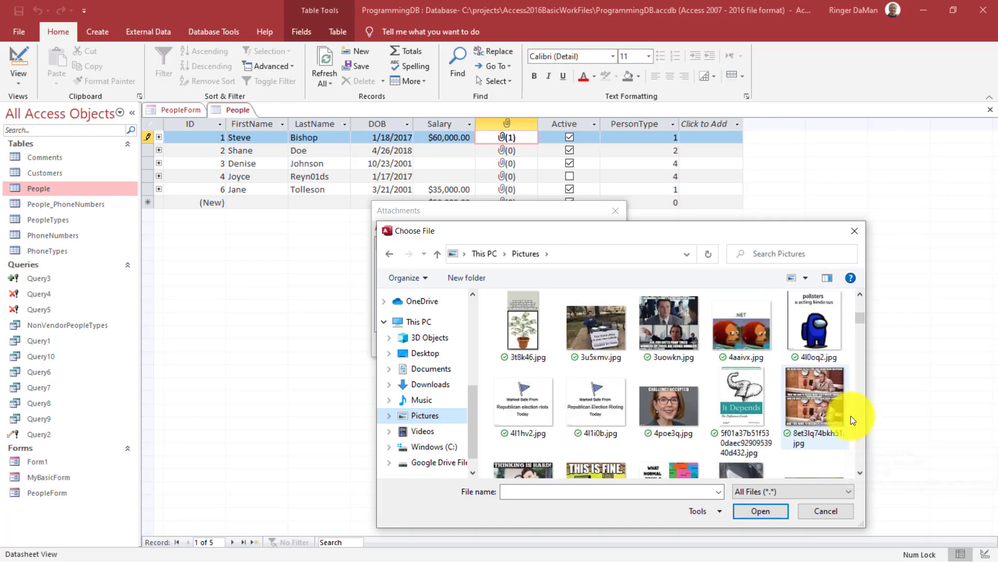
{"action": "left_click", "coordinate": [751, 401]}
{"action": "left_click", "coordinate": [774, 515]}
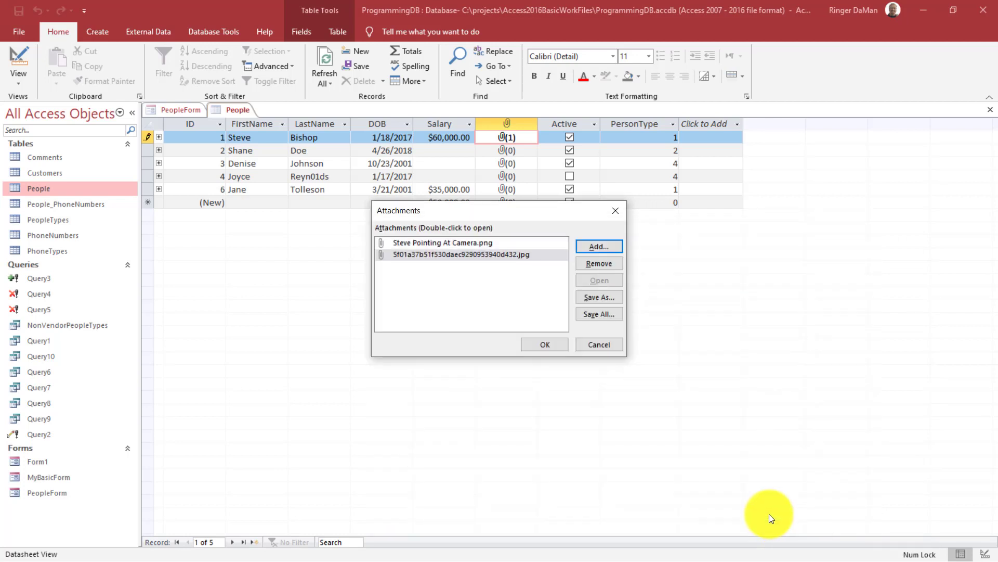
{"action": "left_click", "coordinate": [542, 345]}
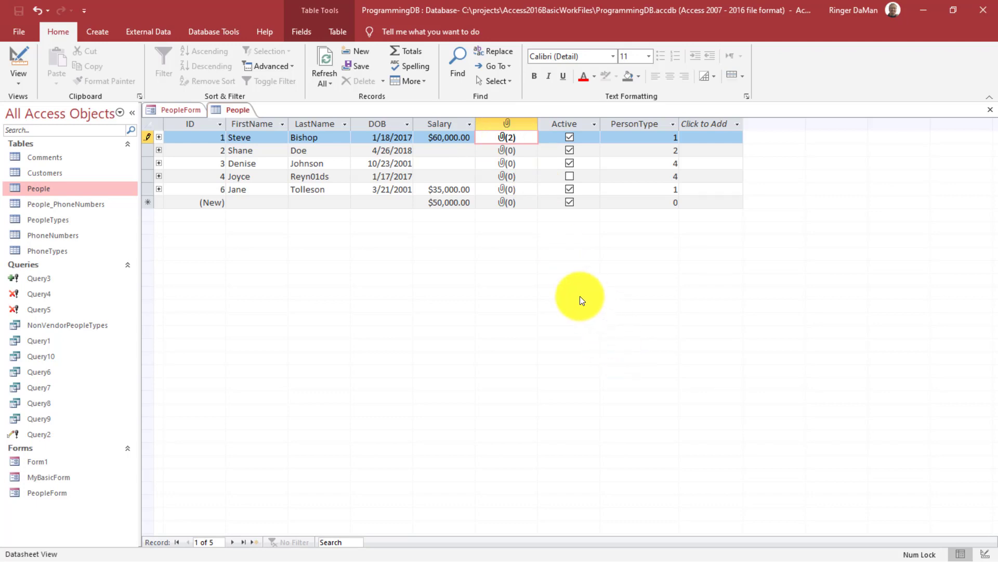
Return to PeopleForm and select its attachment control showing the first person's photo
{"action": "left_click", "coordinate": [176, 109]}
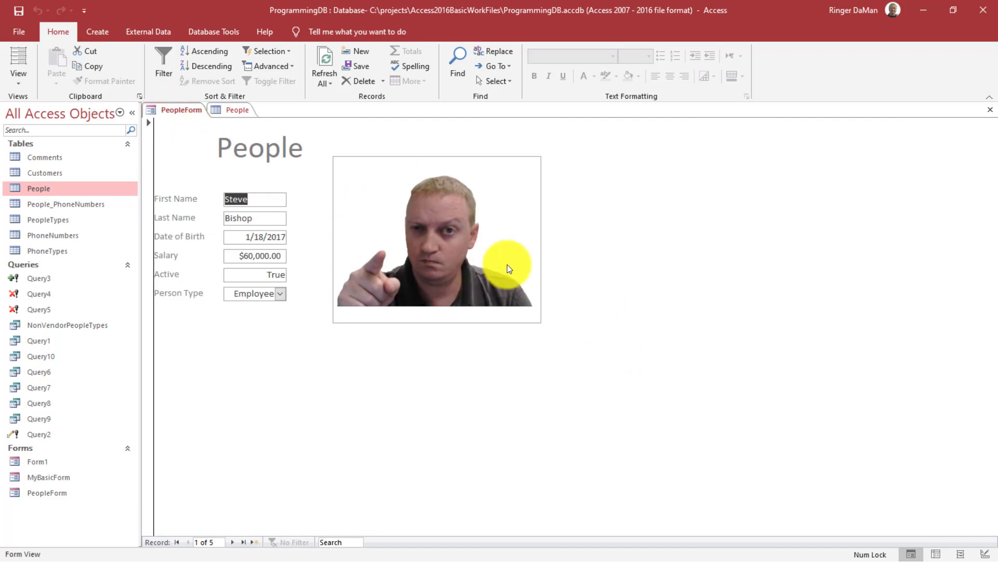
{"action": "left_click", "coordinate": [419, 194]}
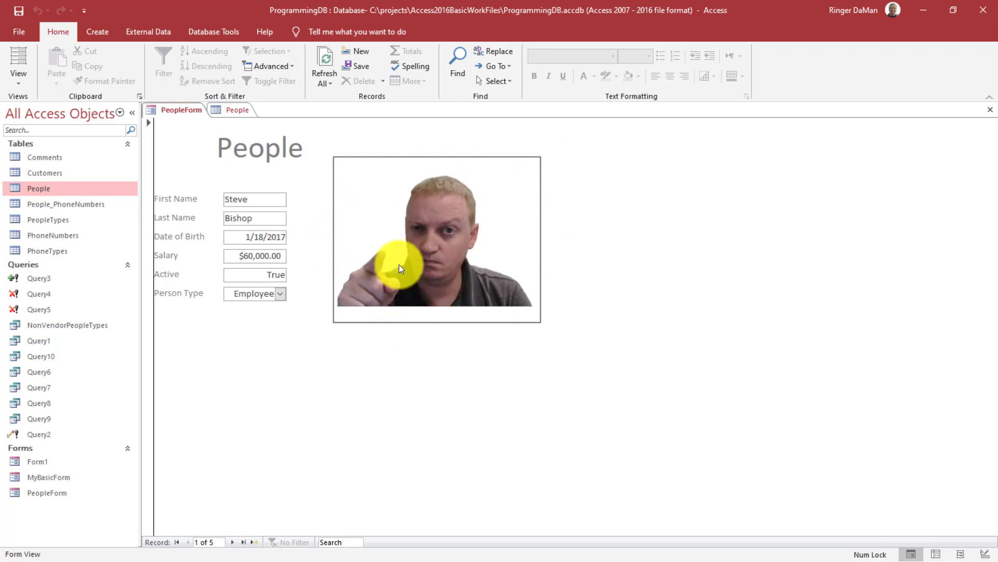
Close PeopleForm saving its design changes, then reopen it from the Navigation Pane
{"action": "left_click", "coordinate": [992, 112]}
{"action": "left_click", "coordinate": [452, 323]}
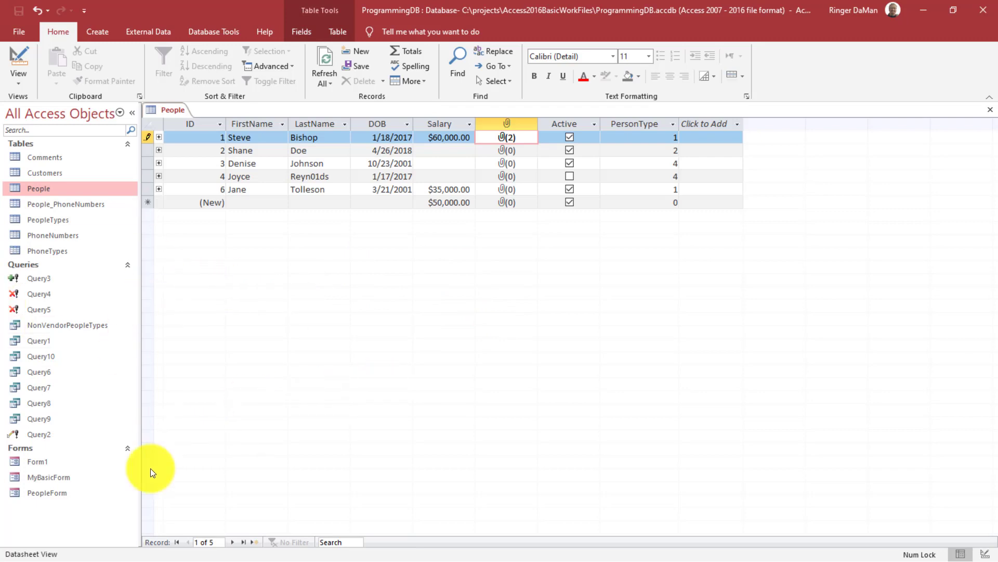
{"action": "double_click", "coordinate": [71, 494]}
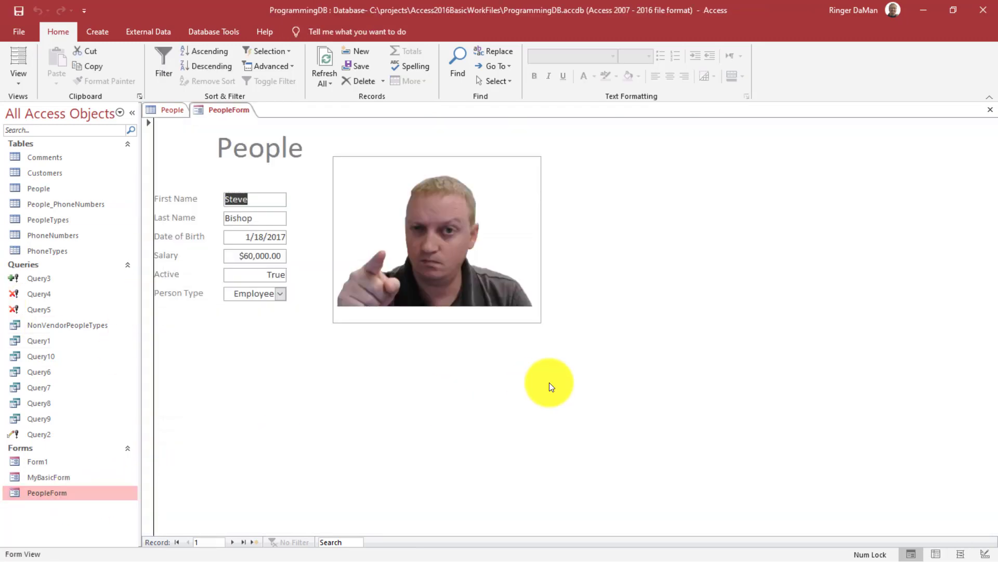
{"action": "left_click", "coordinate": [411, 238]}
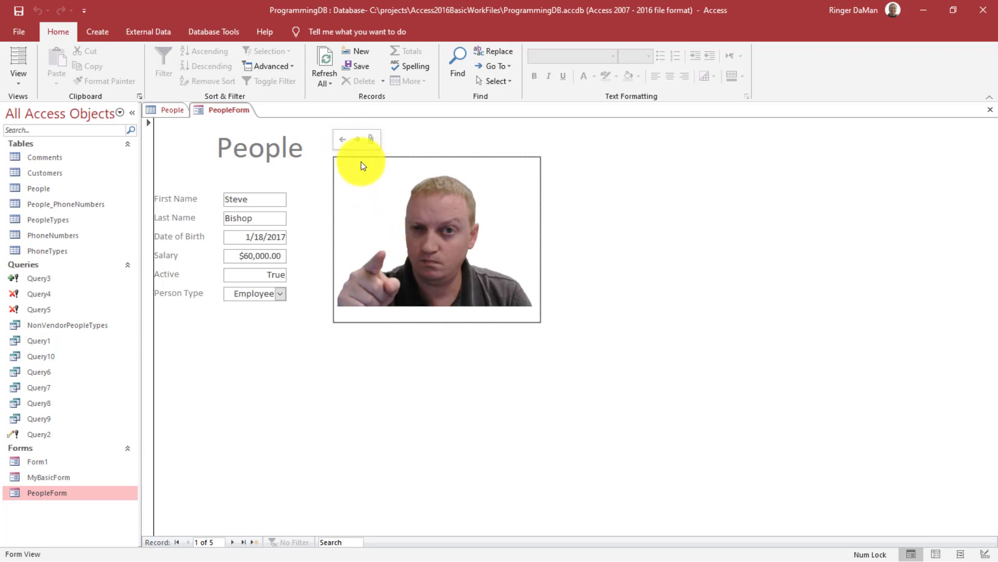
Select the third person's row in the People table, then return to PeopleForm
{"action": "left_click", "coordinate": [165, 110]}
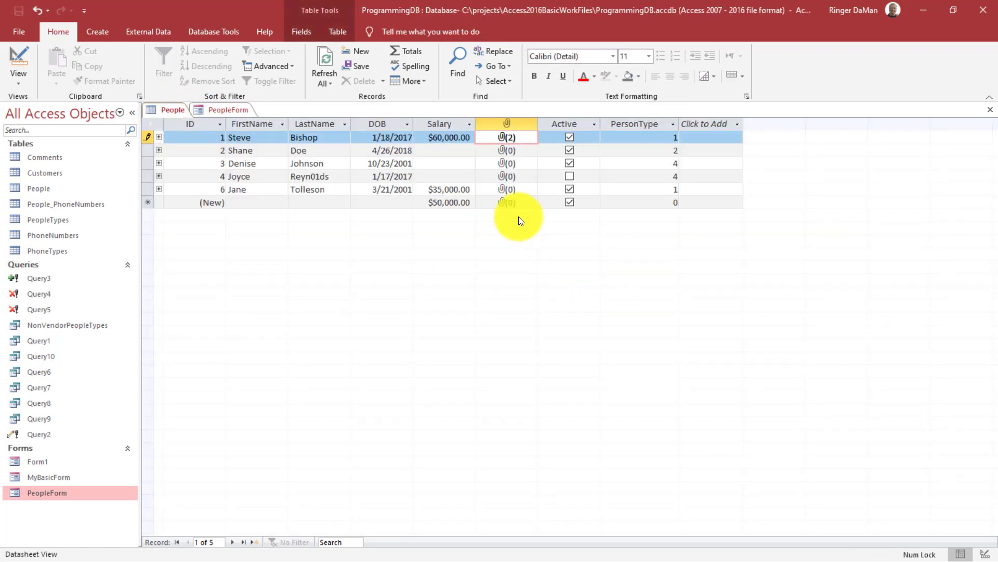
{"action": "left_click", "coordinate": [493, 164]}
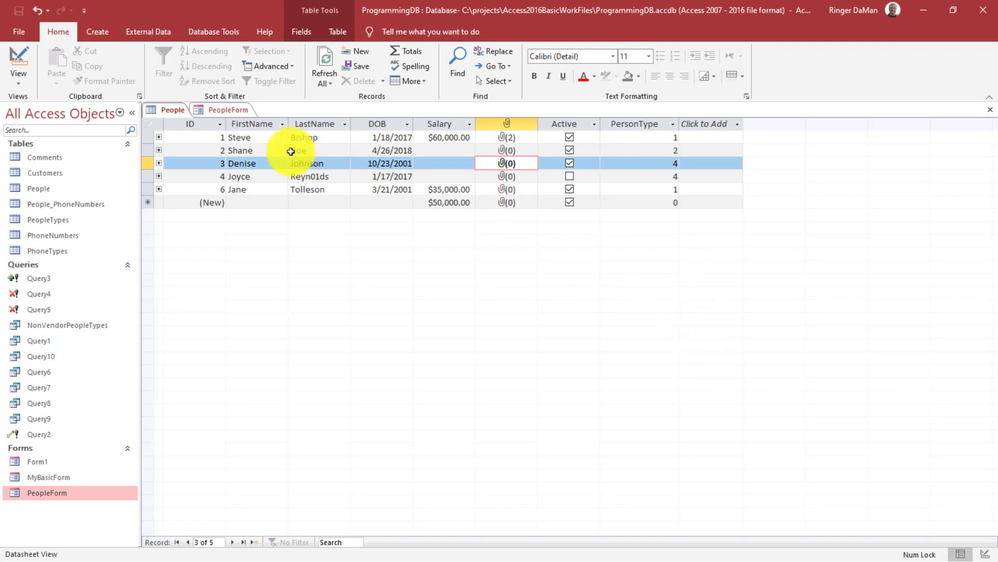
{"action": "left_click", "coordinate": [232, 110]}
{"action": "mouse_move", "coordinate": [452, 201]}
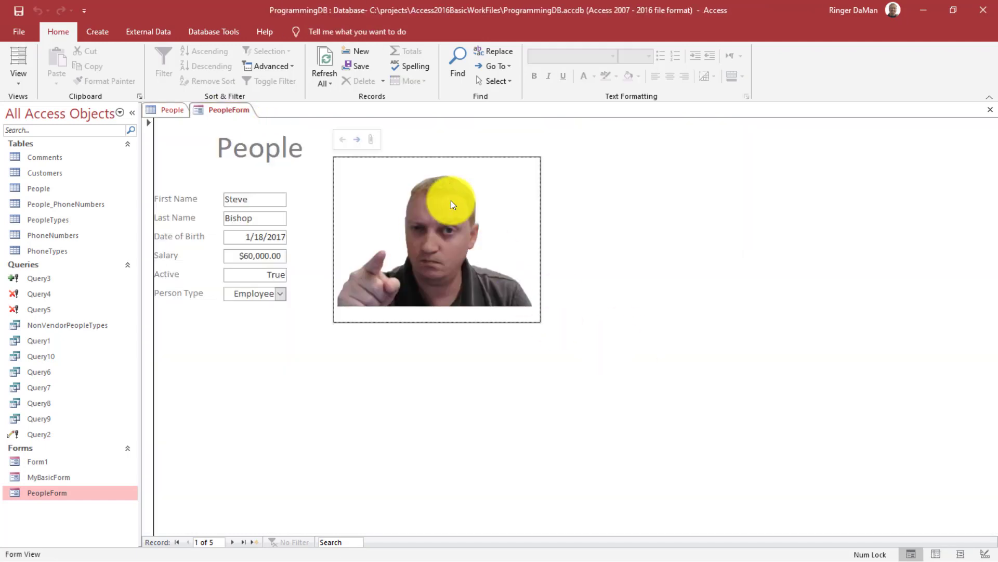
{"action": "left_click", "coordinate": [360, 143]}
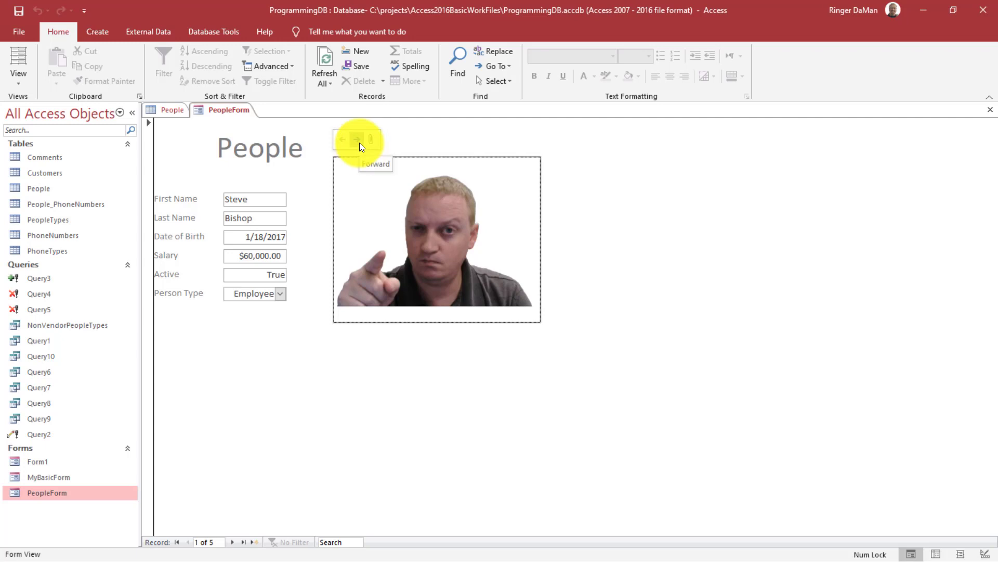
{"action": "left_click", "coordinate": [341, 142]}
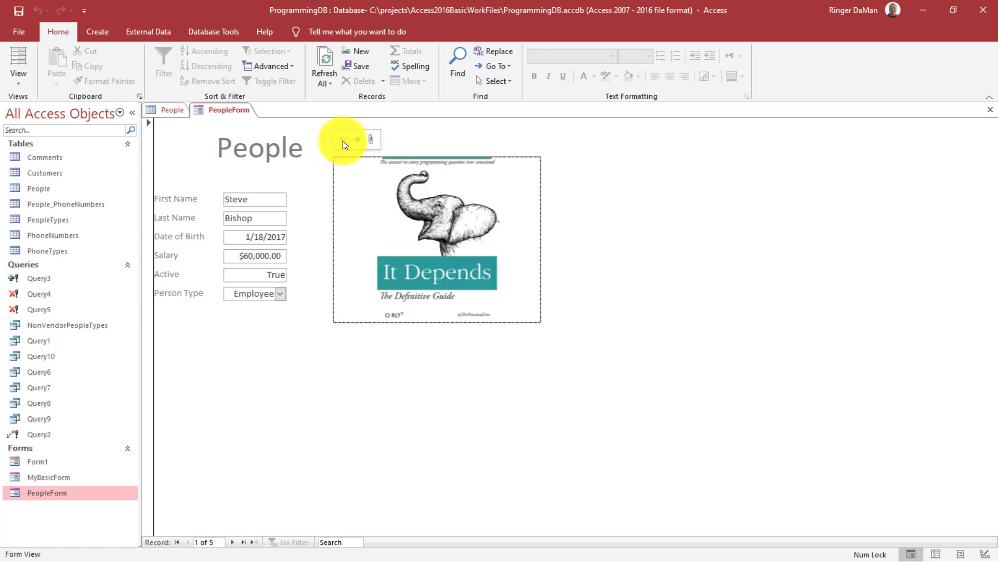
{"action": "left_click", "coordinate": [354, 136]}
{"action": "left_click", "coordinate": [342, 139]}
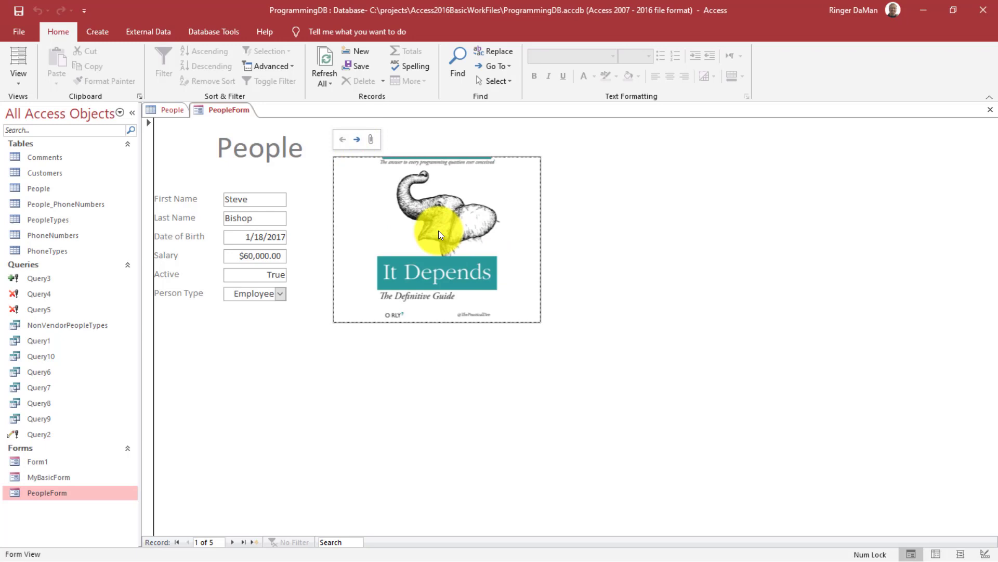
{"action": "left_click", "coordinate": [358, 138]}
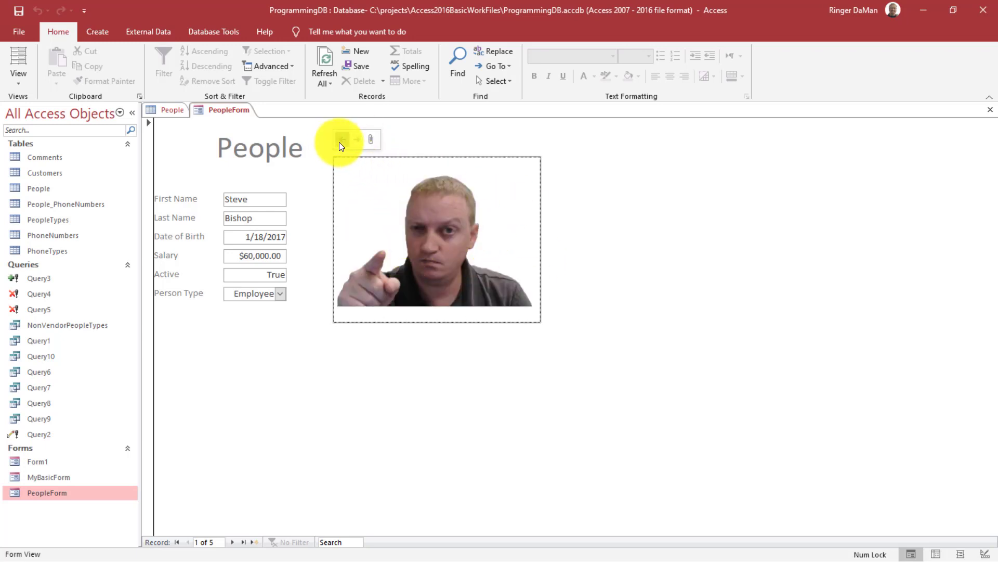
{"action": "left_click", "coordinate": [340, 142]}
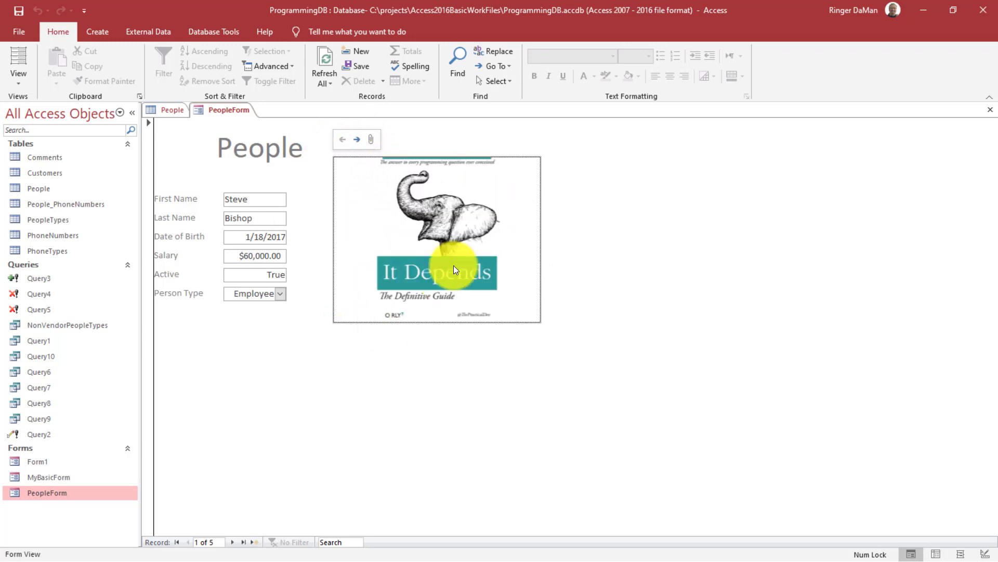
{"action": "left_click", "coordinate": [354, 140]}
{"action": "left_click", "coordinate": [344, 143]}
{"action": "left_click", "coordinate": [356, 140]}
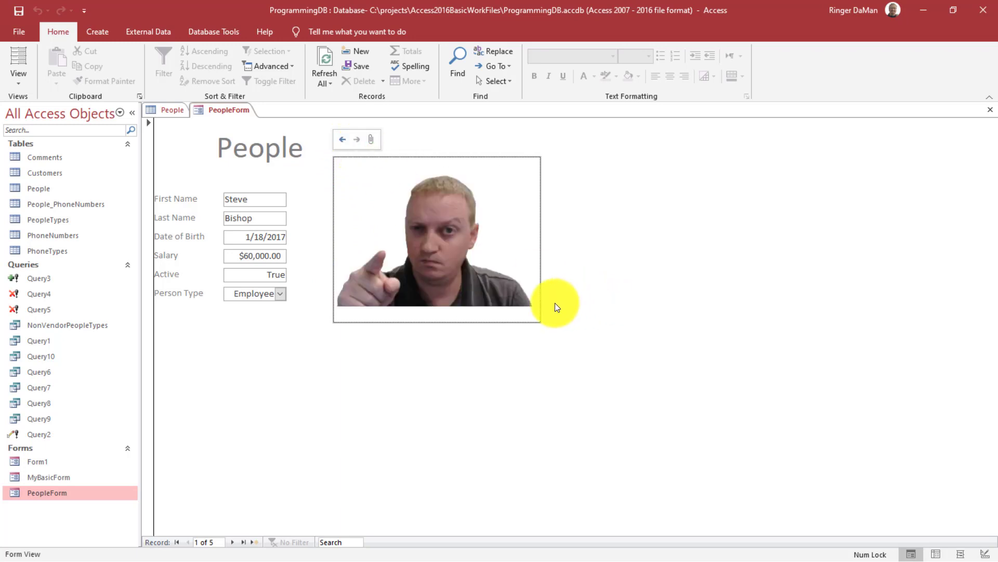
Remove the .jpg attachment from the first person's attachments and confirm with OK
{"action": "left_click", "coordinate": [372, 141]}
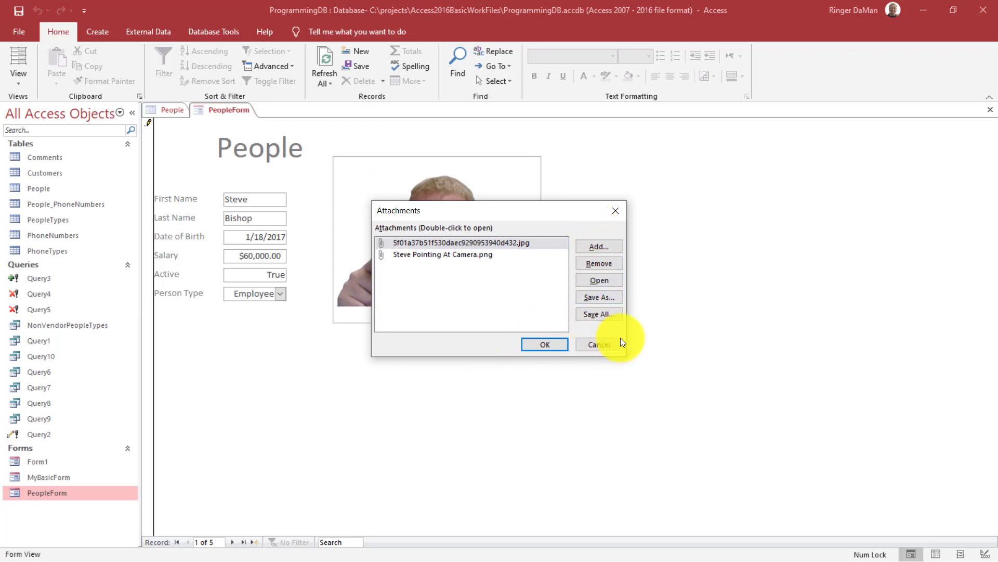
{"action": "left_click", "coordinate": [462, 246]}
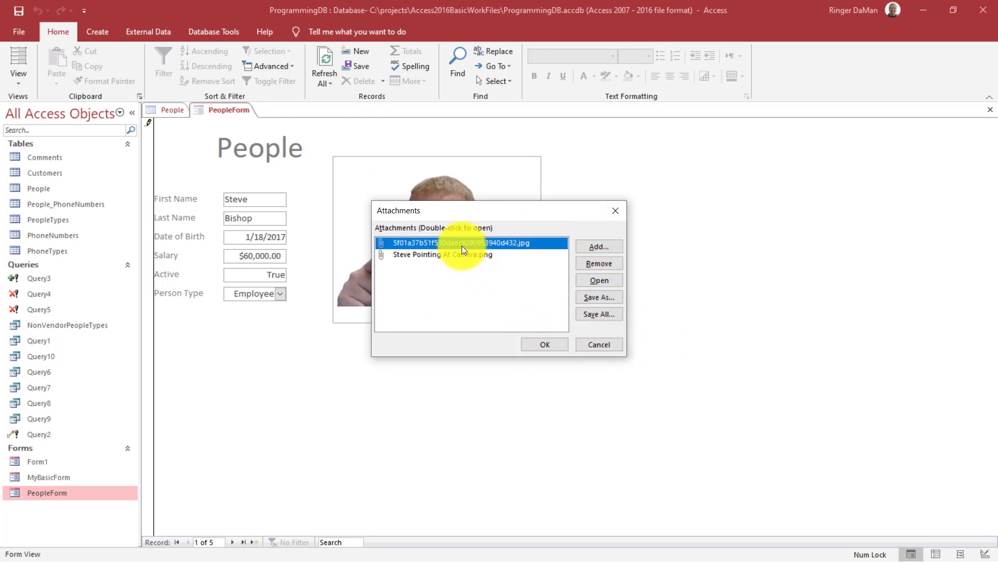
{"action": "left_click", "coordinate": [607, 264]}
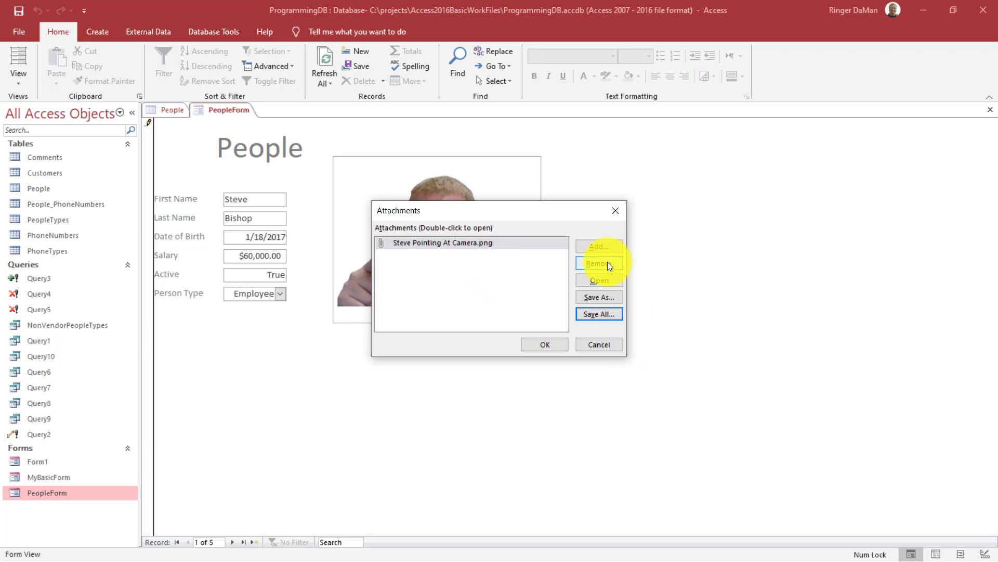
{"action": "left_click", "coordinate": [545, 345]}
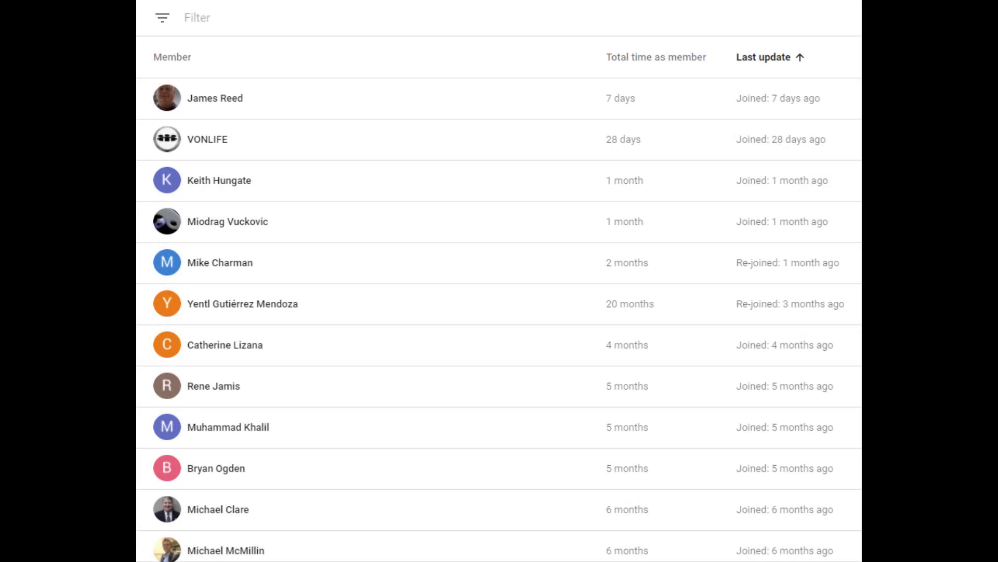
Scroll down the YouTube Studio members list to review join times
{"action": "scroll", "coordinate": [500, 281], "scroll_direction": "down", "scroll_amount": 10}
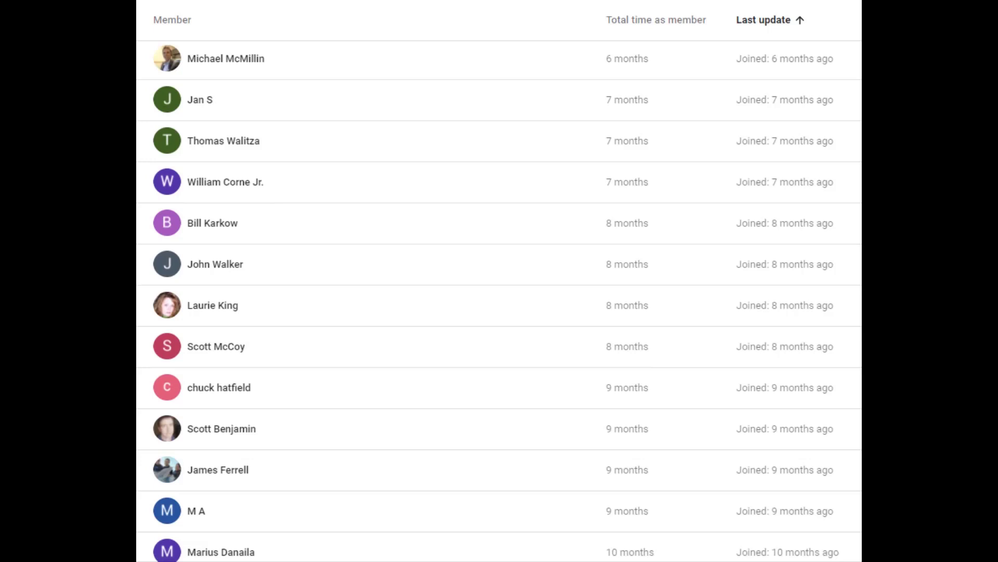
{"action": "scroll", "coordinate": [499, 281], "scroll_direction": "down", "scroll_amount": 9}
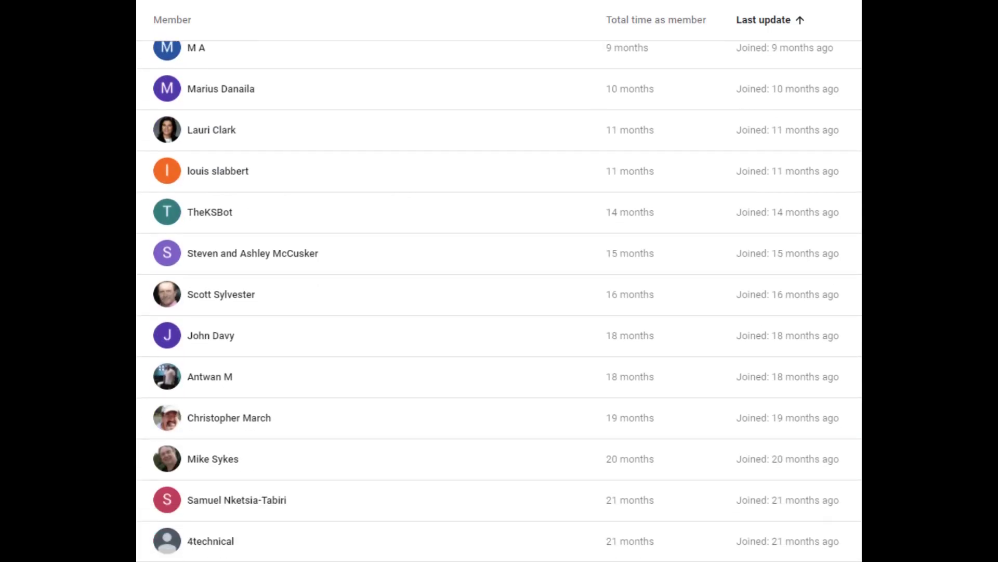